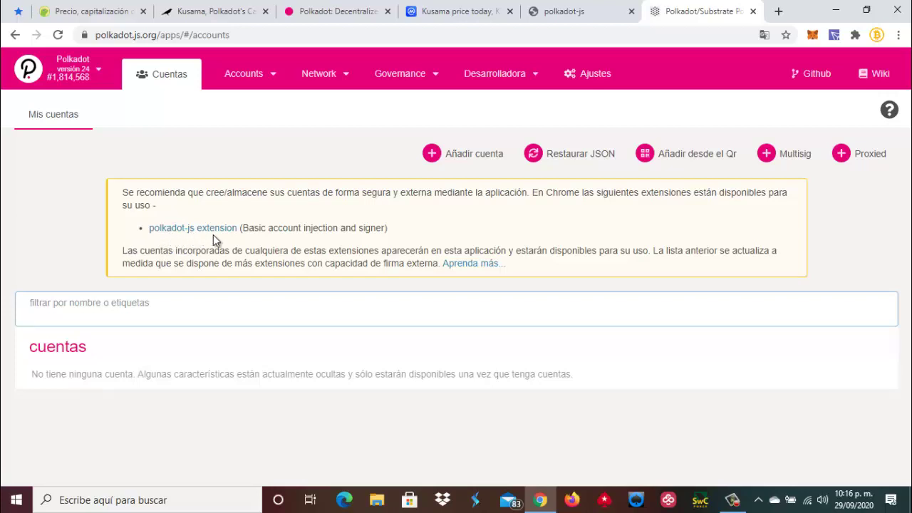
# Open the polkadot-js extension page in the Chrome Web Store and install polkadot{.js} extension
pyautogui.click(215, 229)
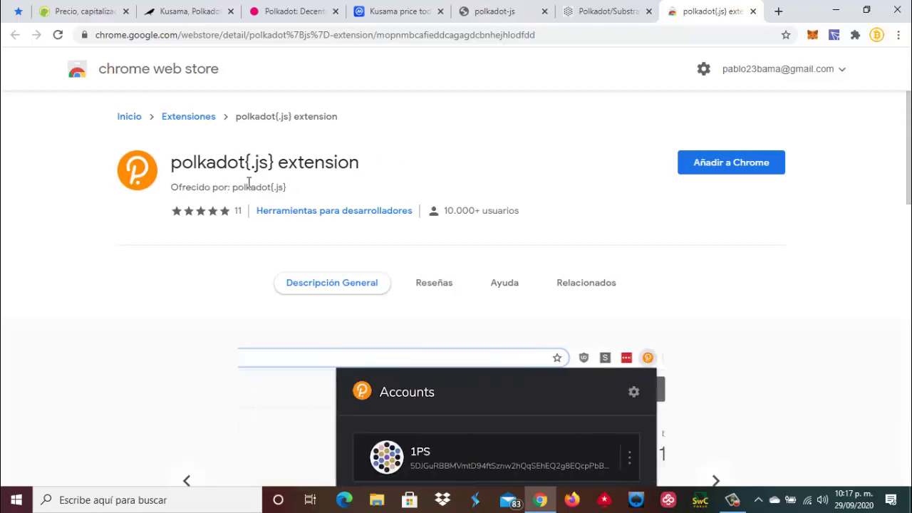
pyautogui.click(734, 170)
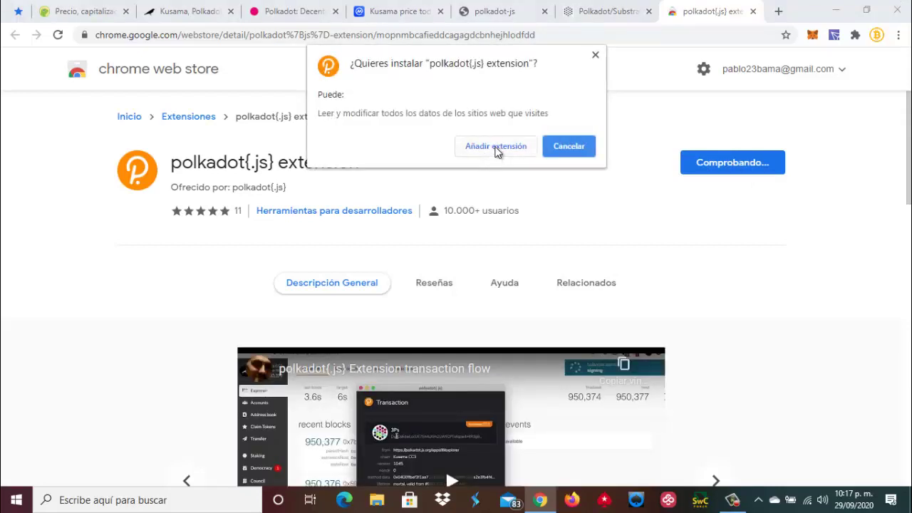
pyautogui.click(497, 149)
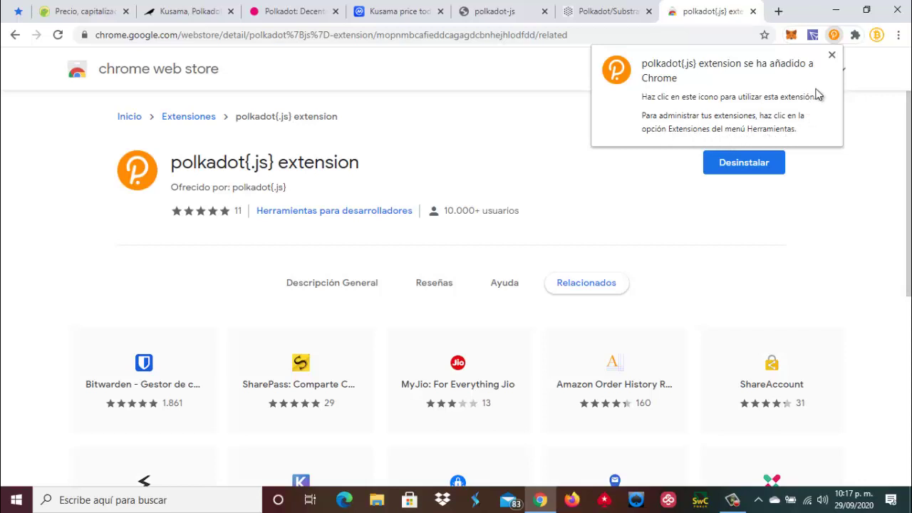
# Accept the polkadot{.js} extension's usage notes, start creating the first account and confirm its mnemonic seed is saved safely
pyautogui.click(835, 37)
pyautogui.click(835, 37)
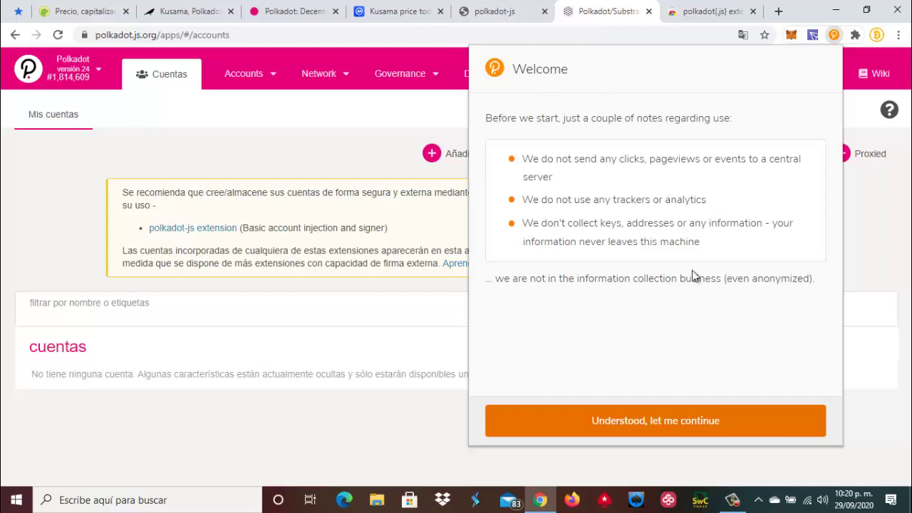
pyautogui.click(673, 424)
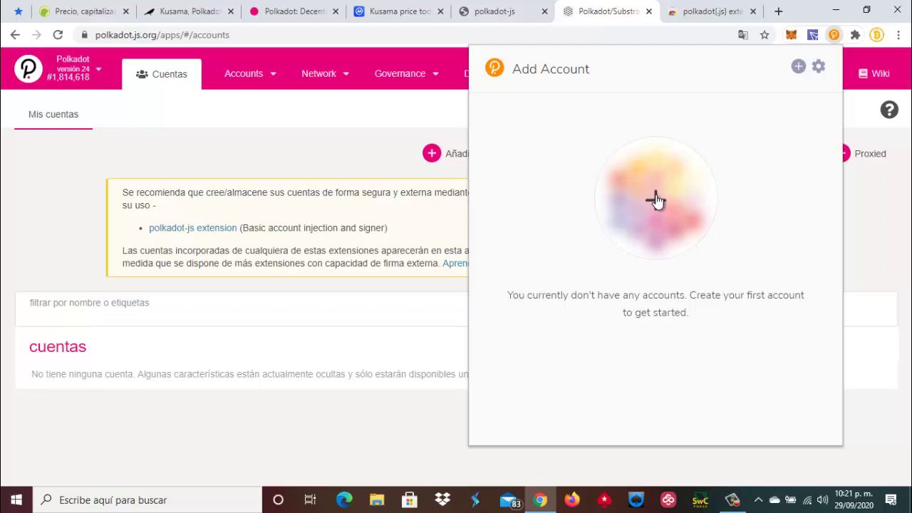
pyautogui.click(656, 200)
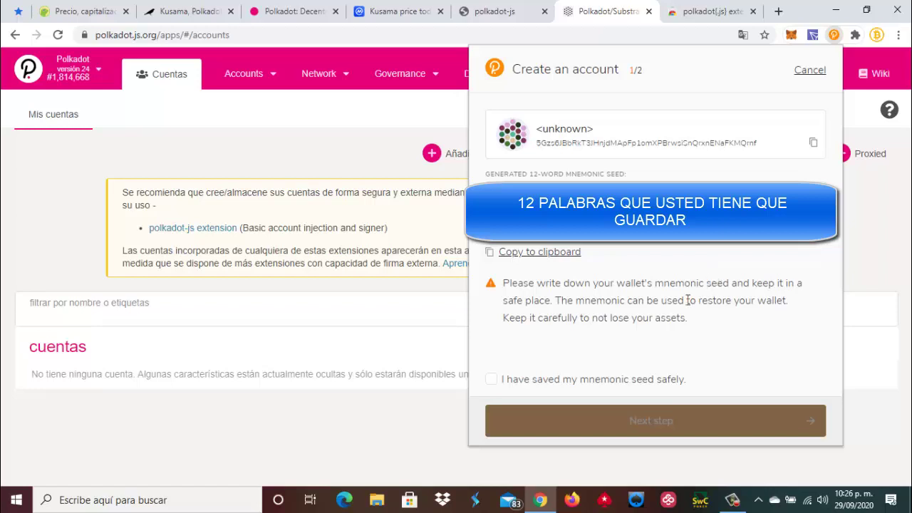
pyautogui.click(491, 379)
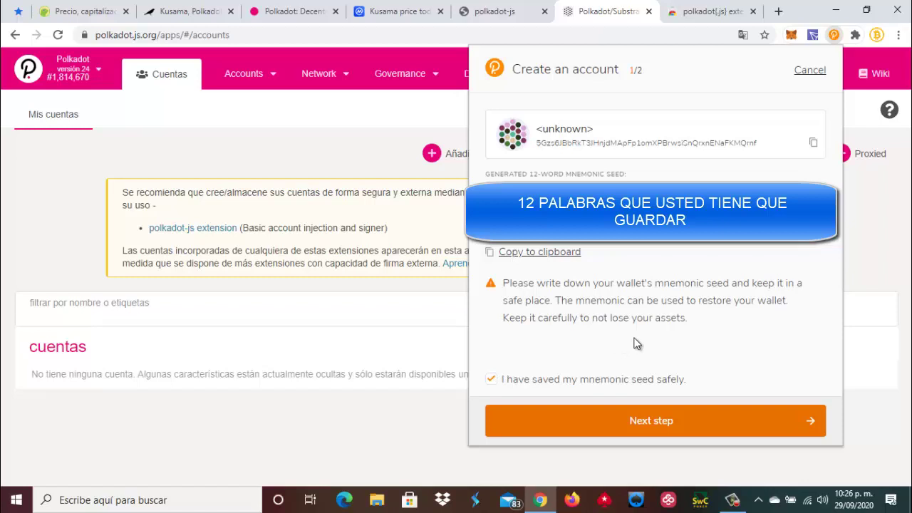
pyautogui.click(682, 422)
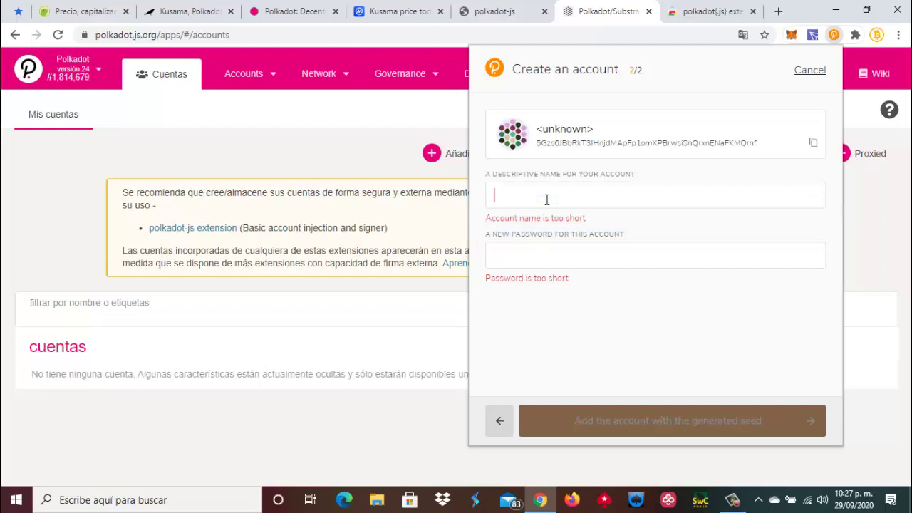
# Name the new account BTCmex, enter and repeat the account password, and add the account with the generated seed
pyautogui.write('BTCmex')
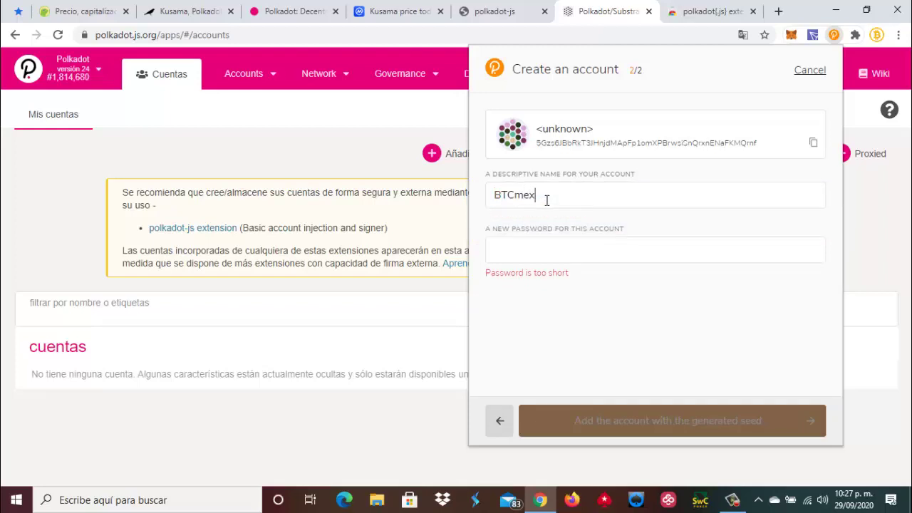
pyautogui.click(535, 250)
pyautogui.write('aaaaaa')
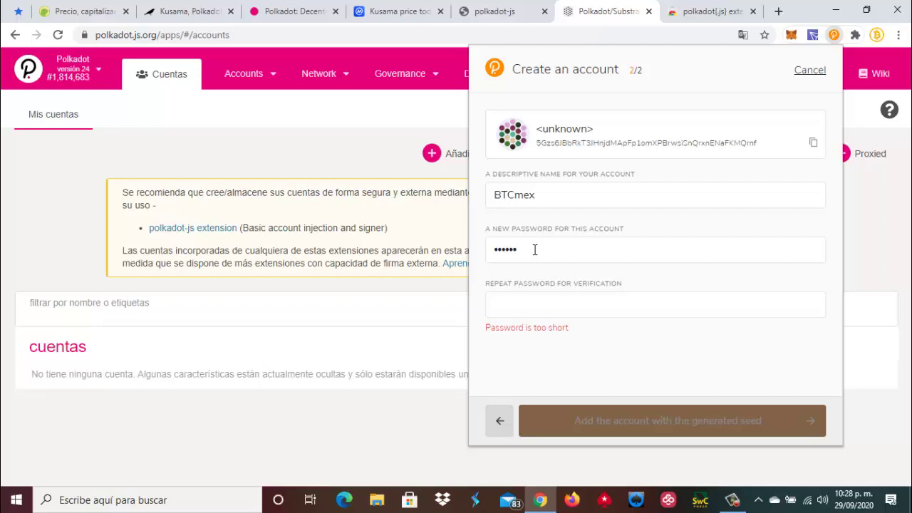
pyautogui.write('•••••')
pyautogui.click(533, 303)
pyautogui.write('•••••••••••••')
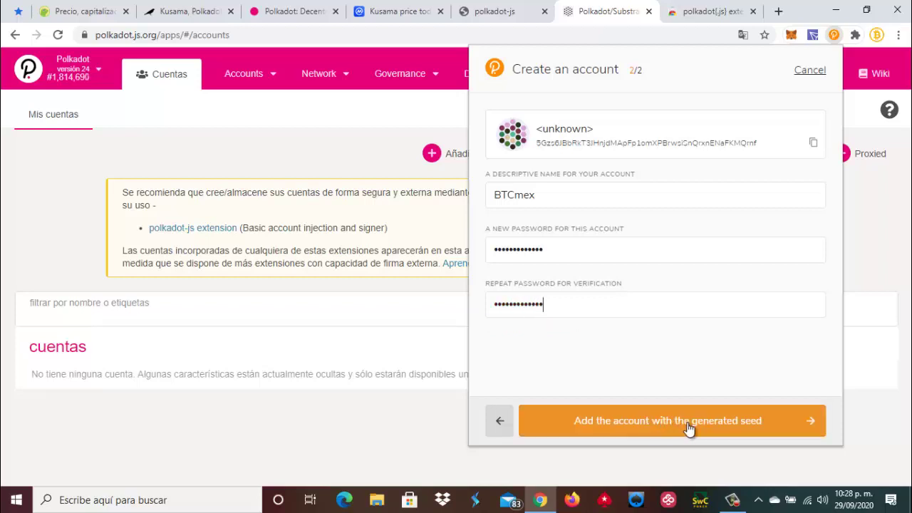
pyautogui.click(744, 423)
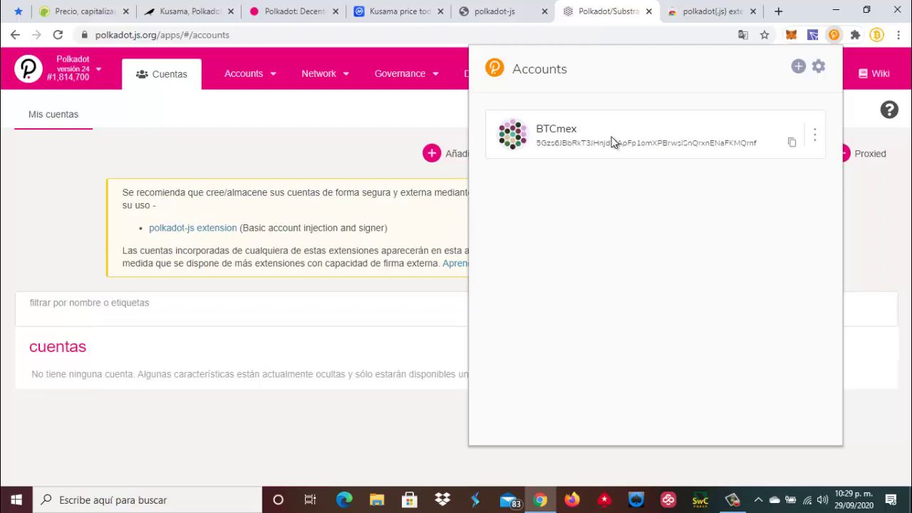
pyautogui.click(834, 37)
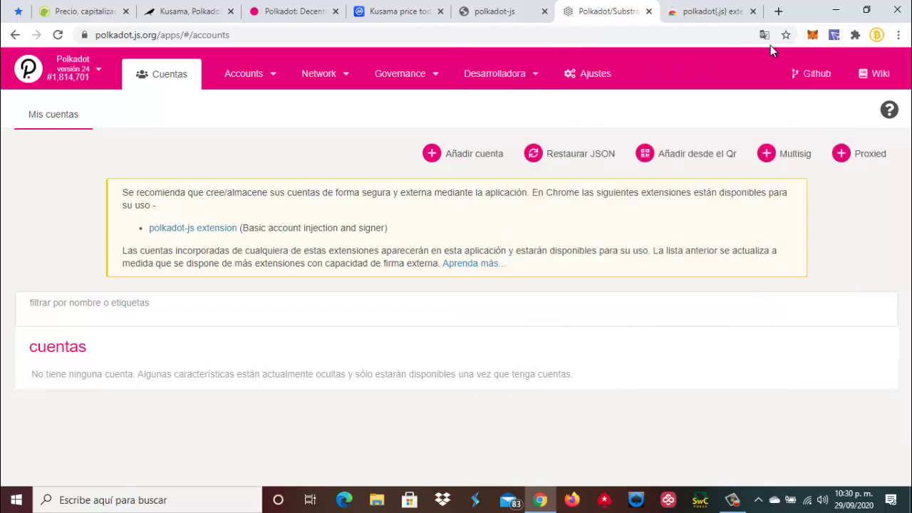
# Pin the polkadot{.js} extension so it stays available in the browser
pyautogui.click(855, 35)
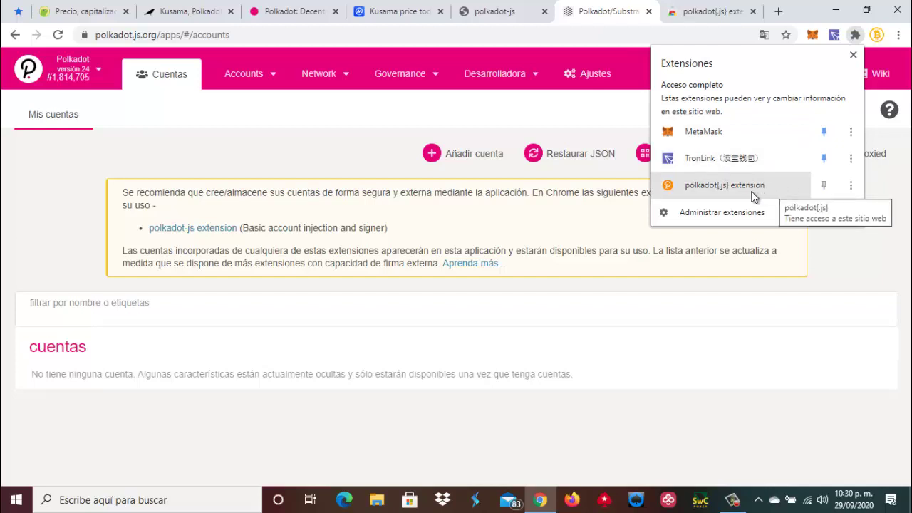
pyautogui.click(824, 185)
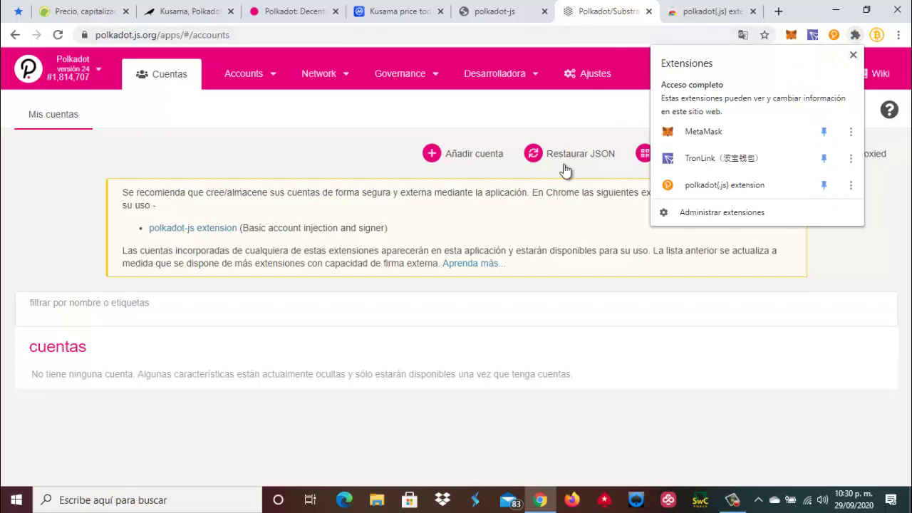
pyautogui.click(551, 110)
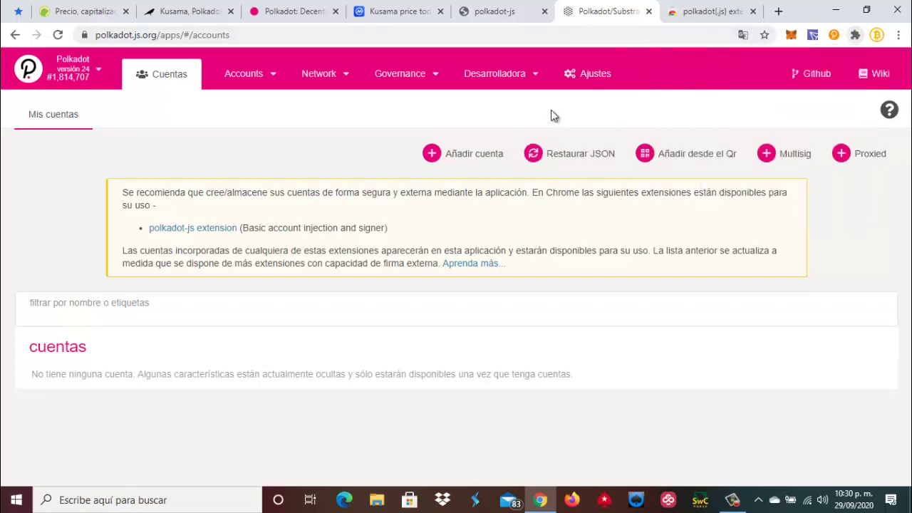
# Switch the polkadot{.js} extension's theme to Dark
pyautogui.click(836, 38)
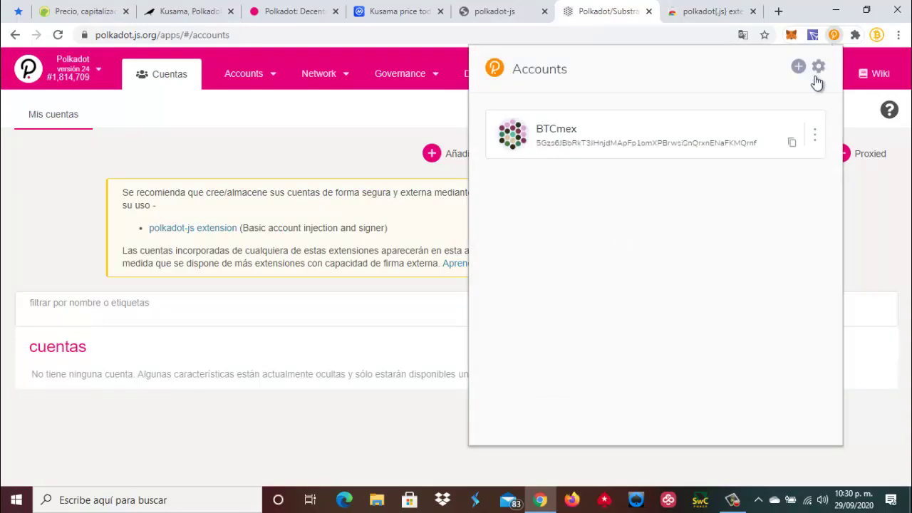
pyautogui.click(818, 66)
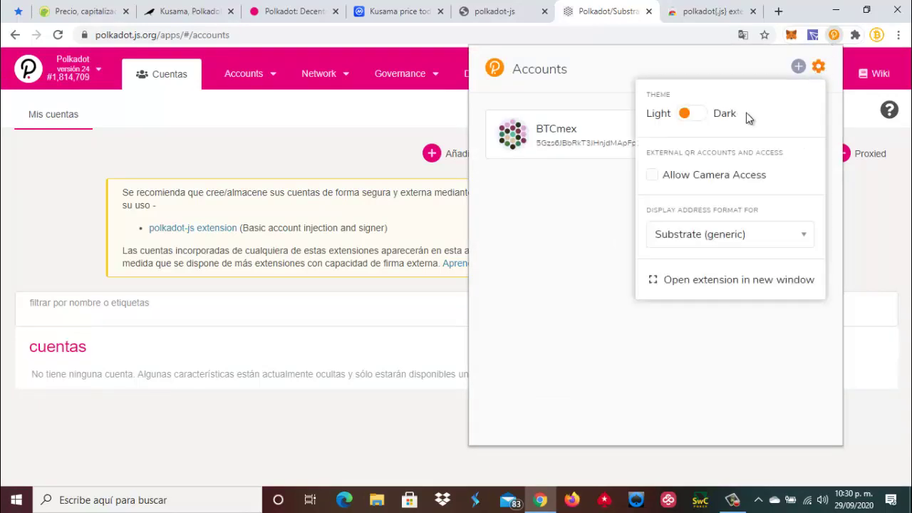
pyautogui.click(688, 115)
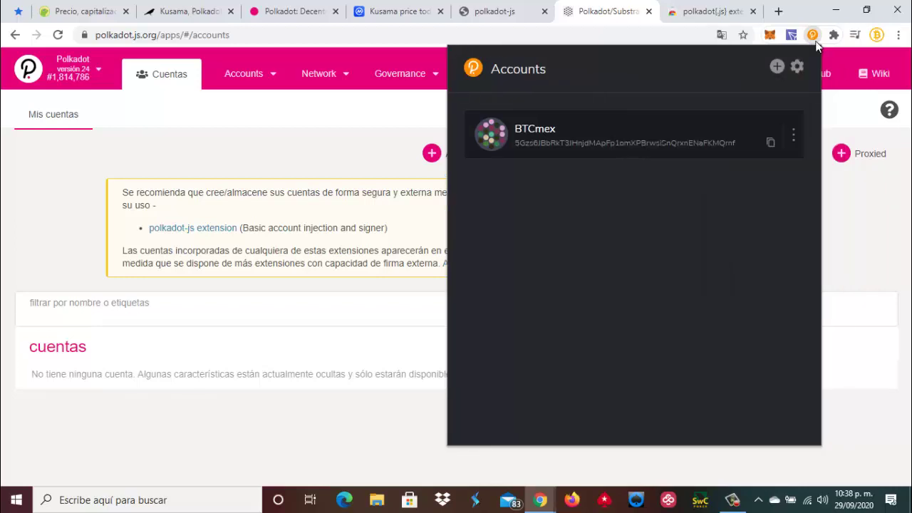
# Set the allowed chain of the BTCmex account to Kusama (canary) in the extension
pyautogui.click(795, 136)
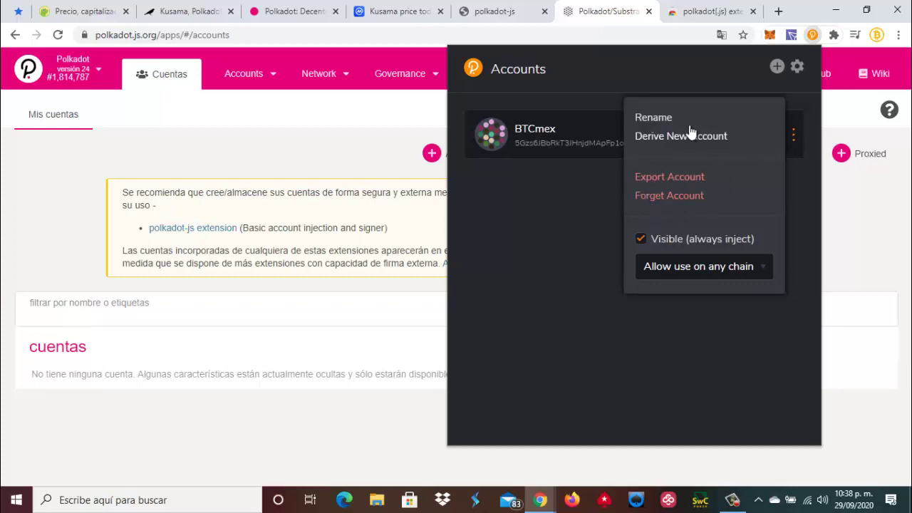
pyautogui.click(764, 274)
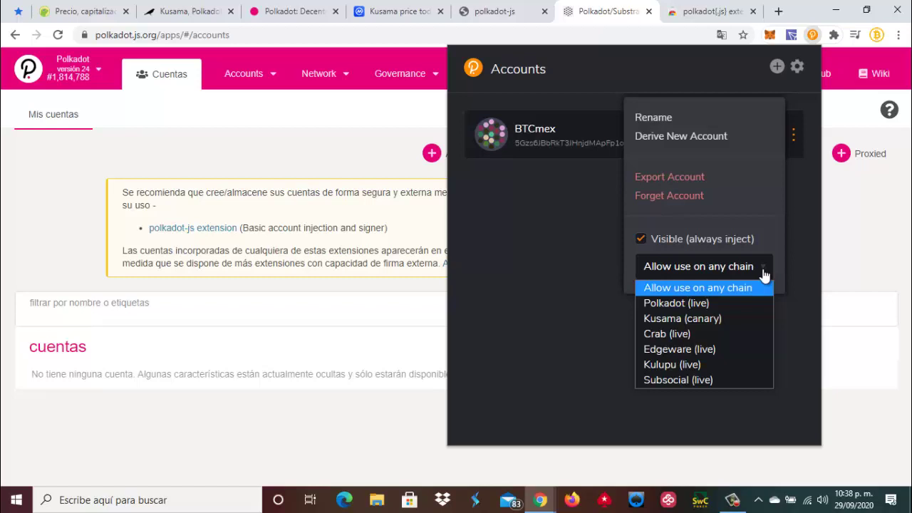
pyautogui.click(727, 318)
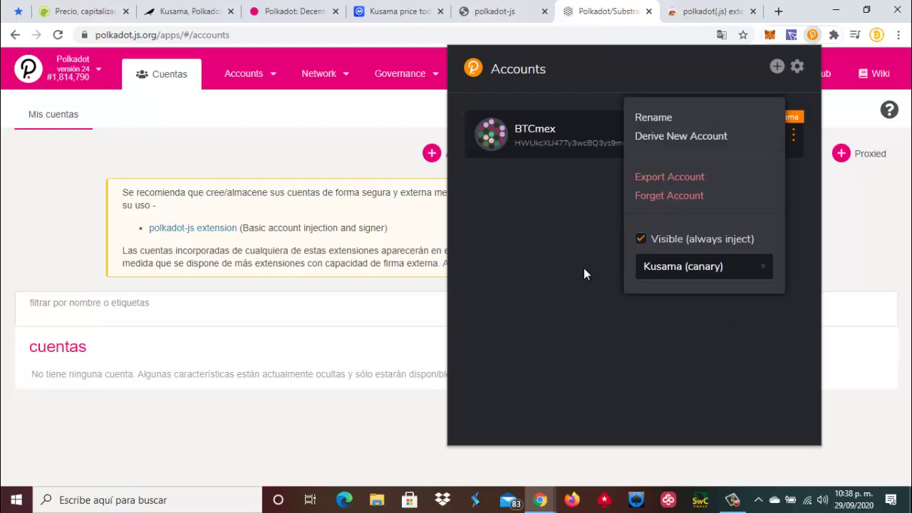
pyautogui.click(518, 182)
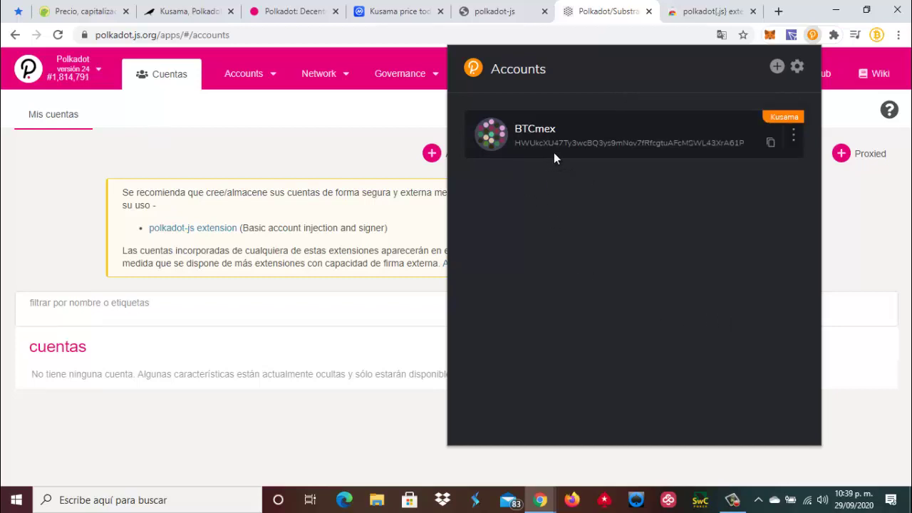
# Set the allowed chain of the BTCmex account to Polkadot (live) and close the extension
pyautogui.click(793, 138)
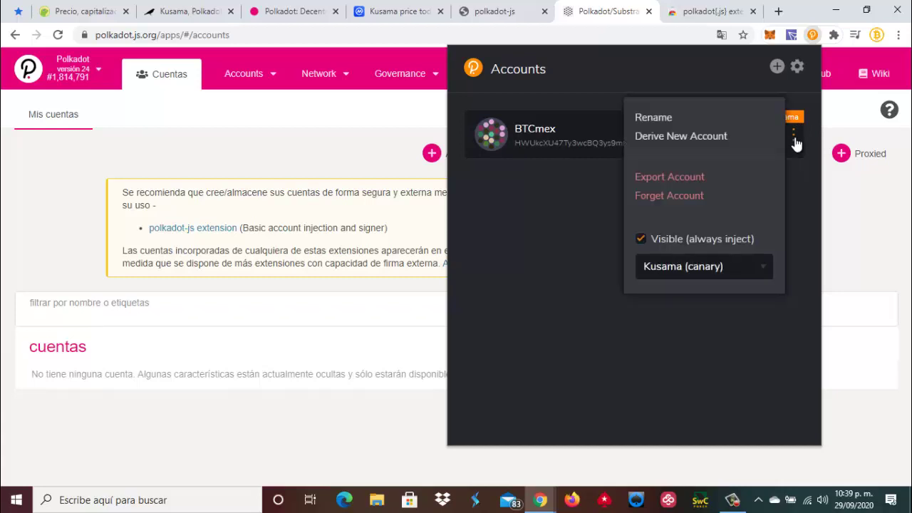
pyautogui.click(754, 273)
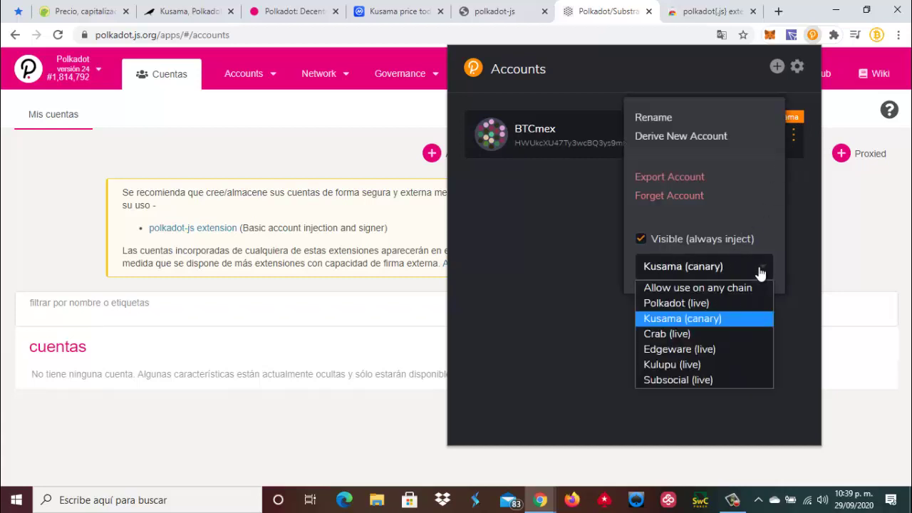
pyautogui.click(716, 304)
pyautogui.click(711, 303)
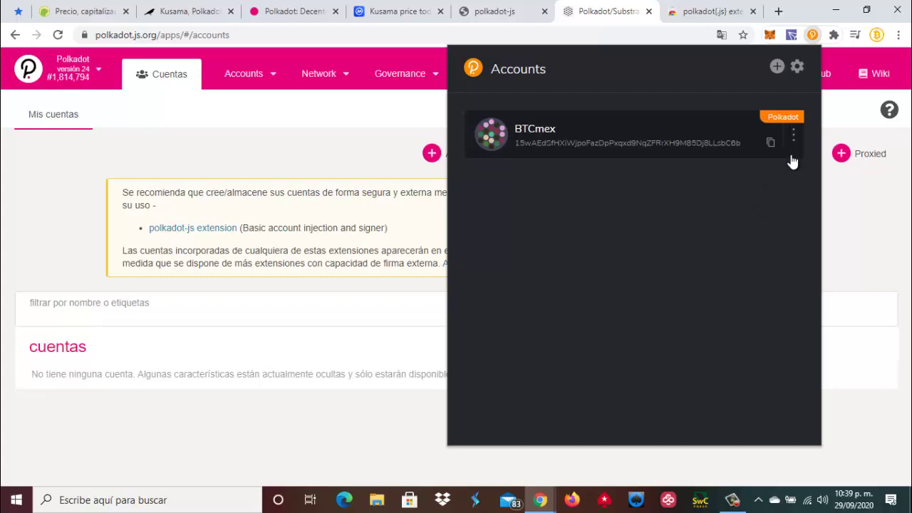
pyautogui.click(287, 147)
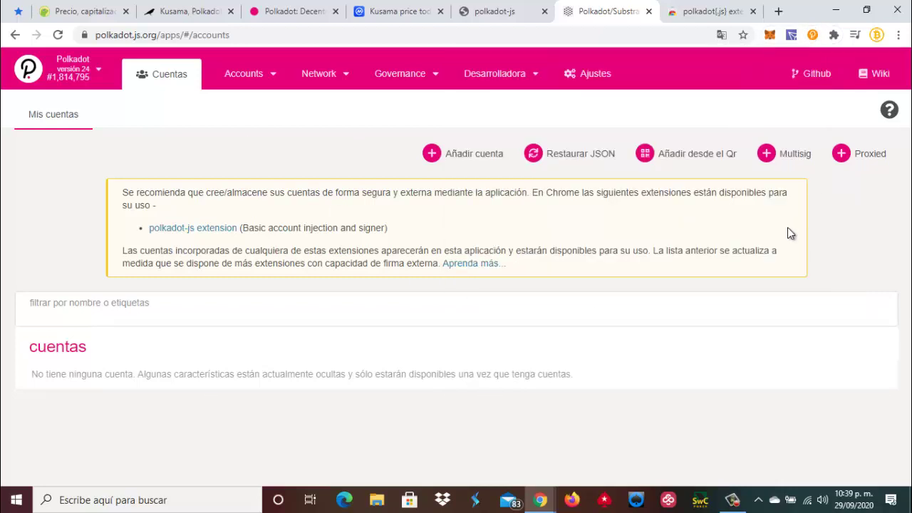
# Reload the Polkadot accounts page and authorize it to access the extension's accounts
pyautogui.click(57, 34)
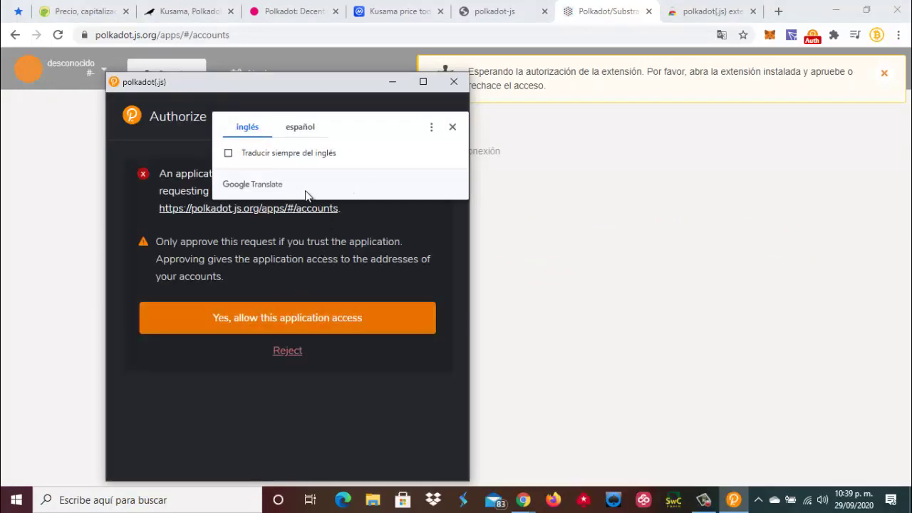
pyautogui.click(291, 324)
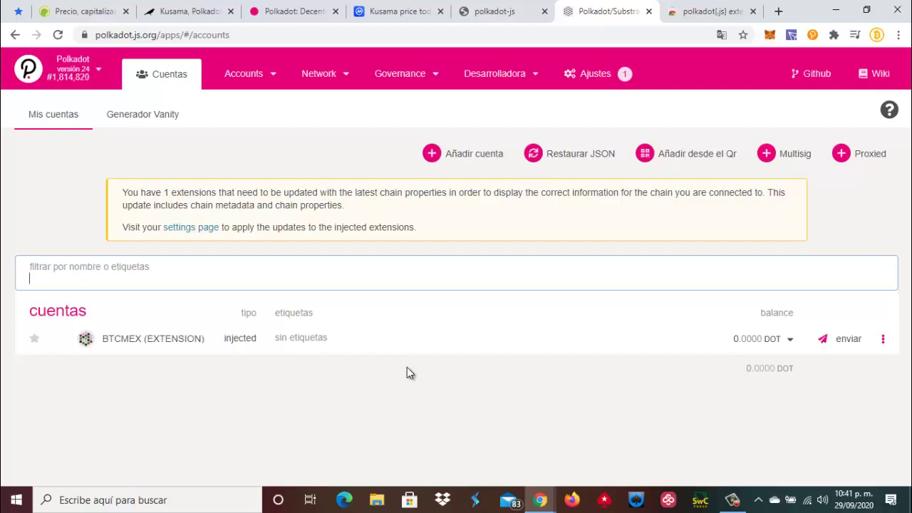
# View the BTCmex account in the extension alongside the accounts page, and close the extension
pyautogui.click(100, 75)
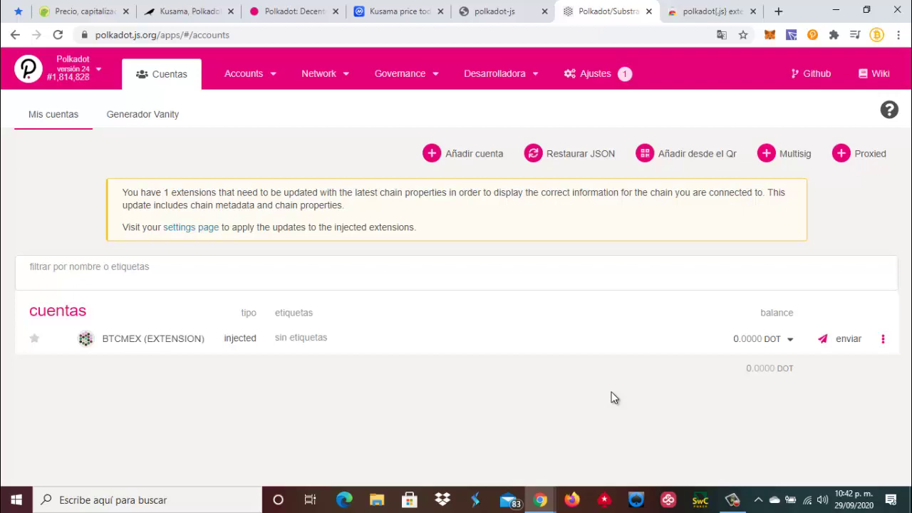
pyautogui.click(813, 36)
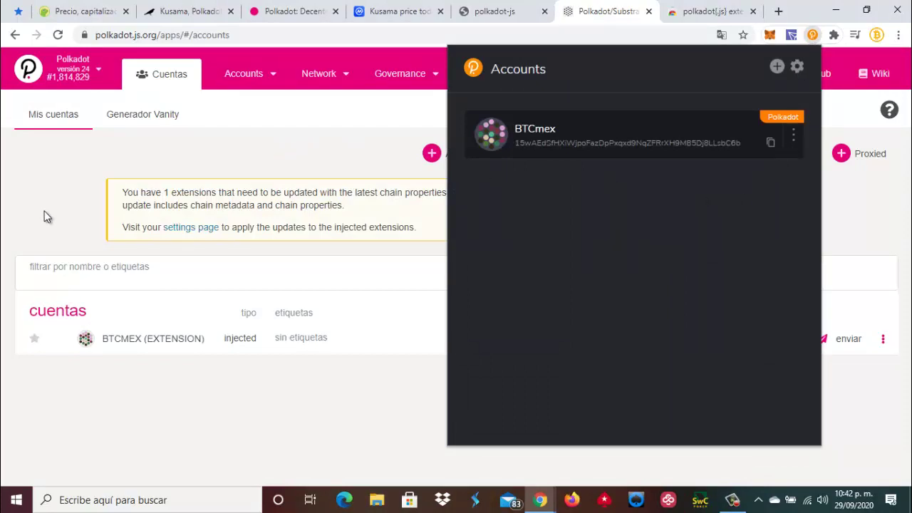
pyautogui.moveTo(44, 216); pyautogui.dragTo(36, 201)
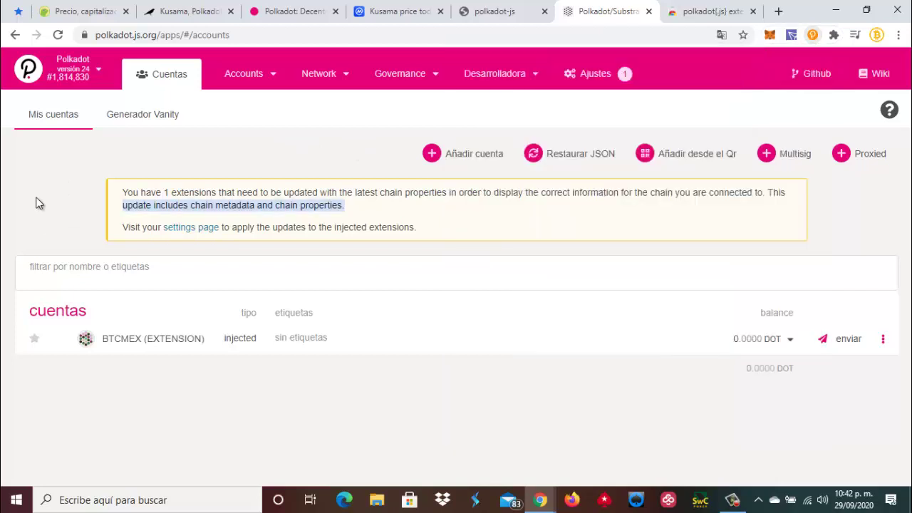
pyautogui.click(145, 149)
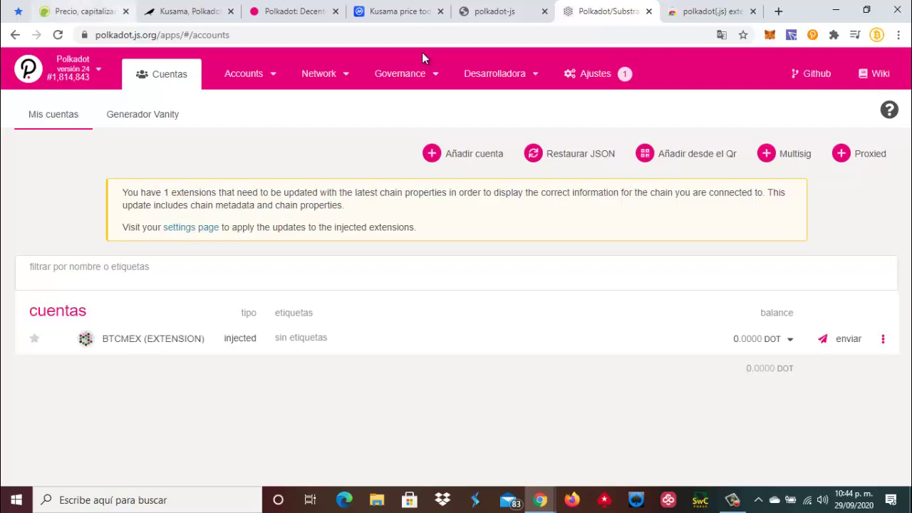
# Check the Kusama and Polkadot price pages on CoinMarketCap, and return to the Polkadot accounts page
pyautogui.click(388, 13)
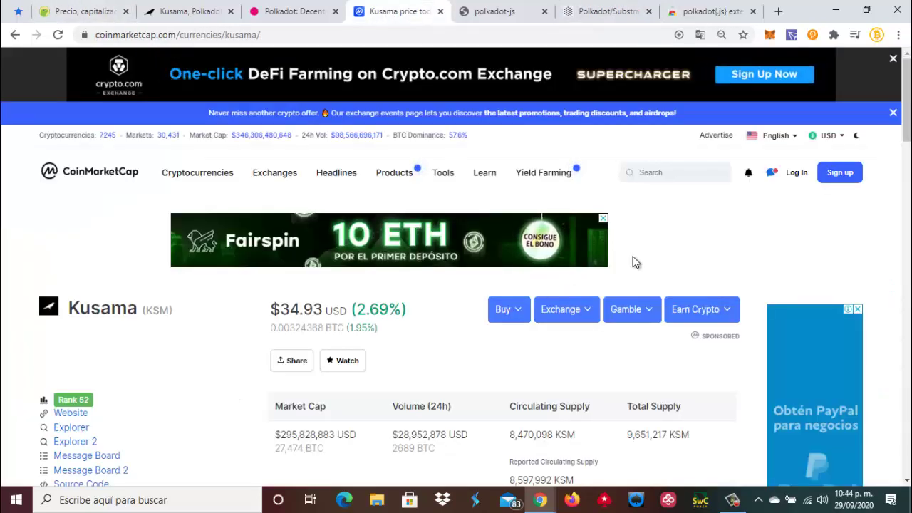
pyautogui.scroll(-1, 632, 261)
pyautogui.scroll(-1, 634, 263)
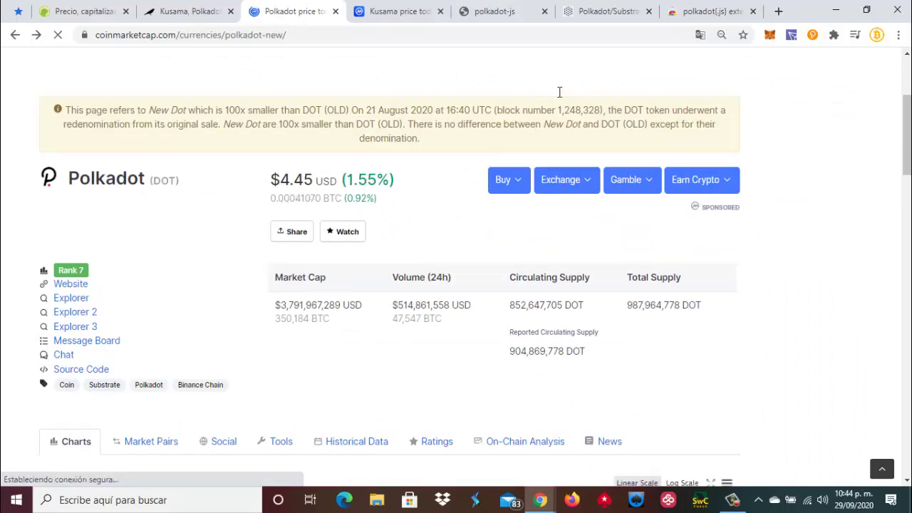
pyautogui.click(614, 12)
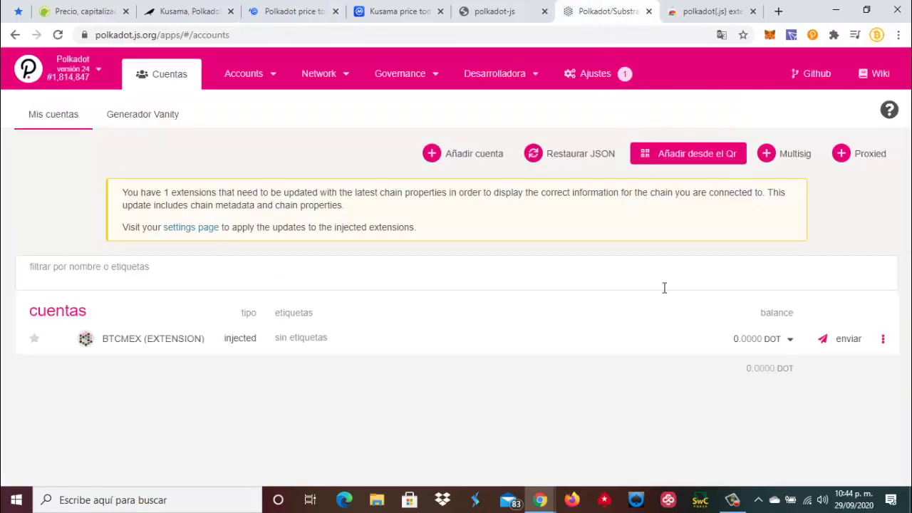